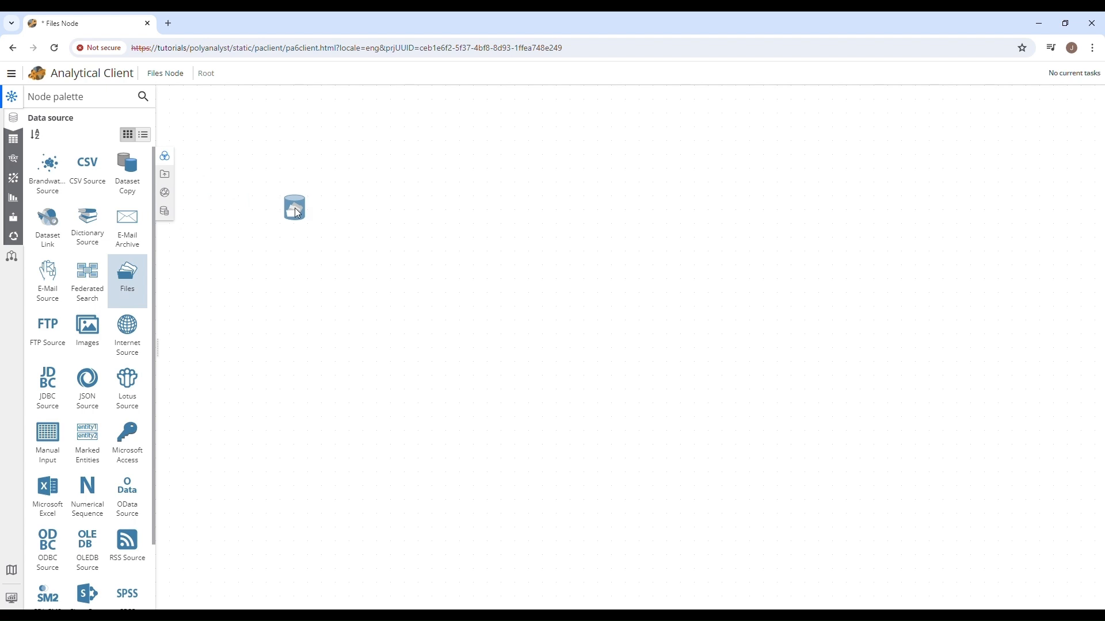
# Open the Files node's properties and add the Examples\Files_node folder as its import source.
pyautogui.rightClick(302, 219)
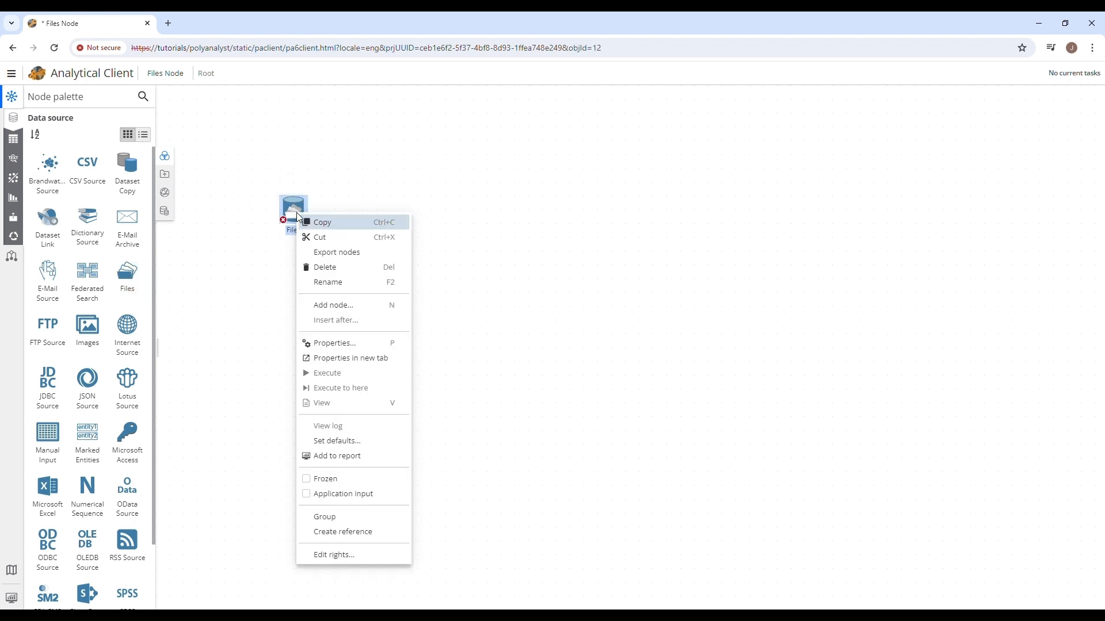
pyautogui.click(372, 354)
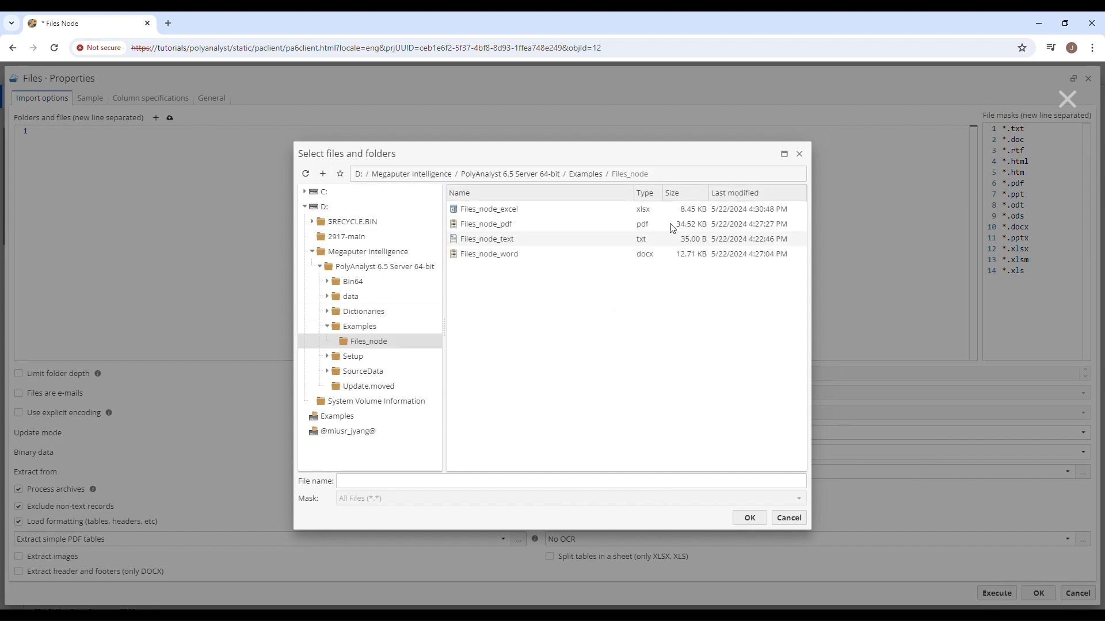
pyautogui.click(800, 154)
pyautogui.click(156, 118)
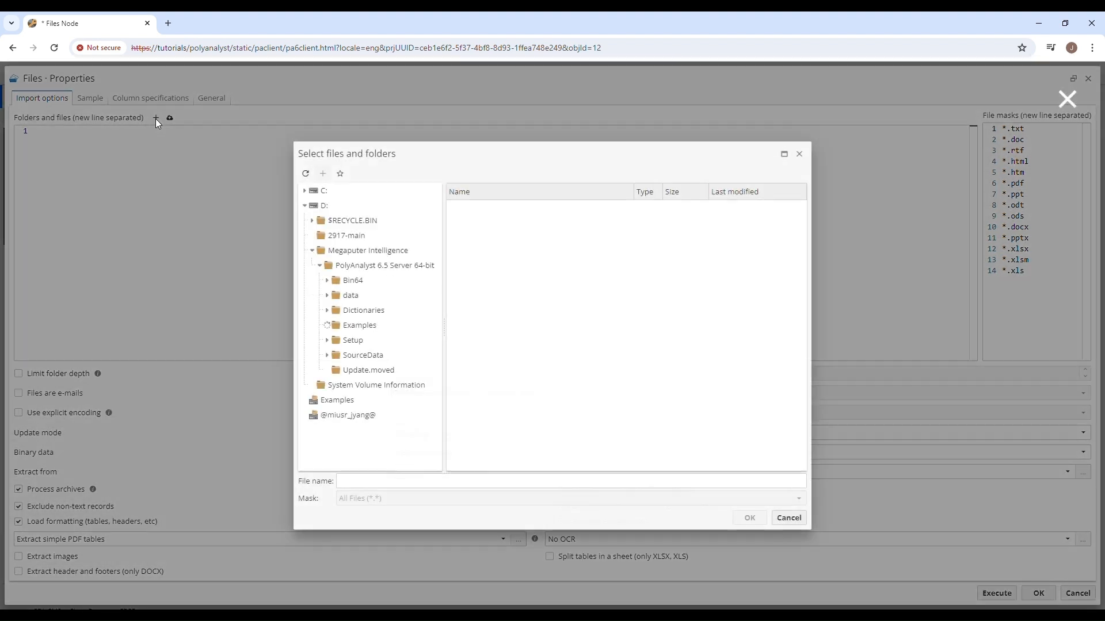
pyautogui.click(363, 311)
pyautogui.click(366, 328)
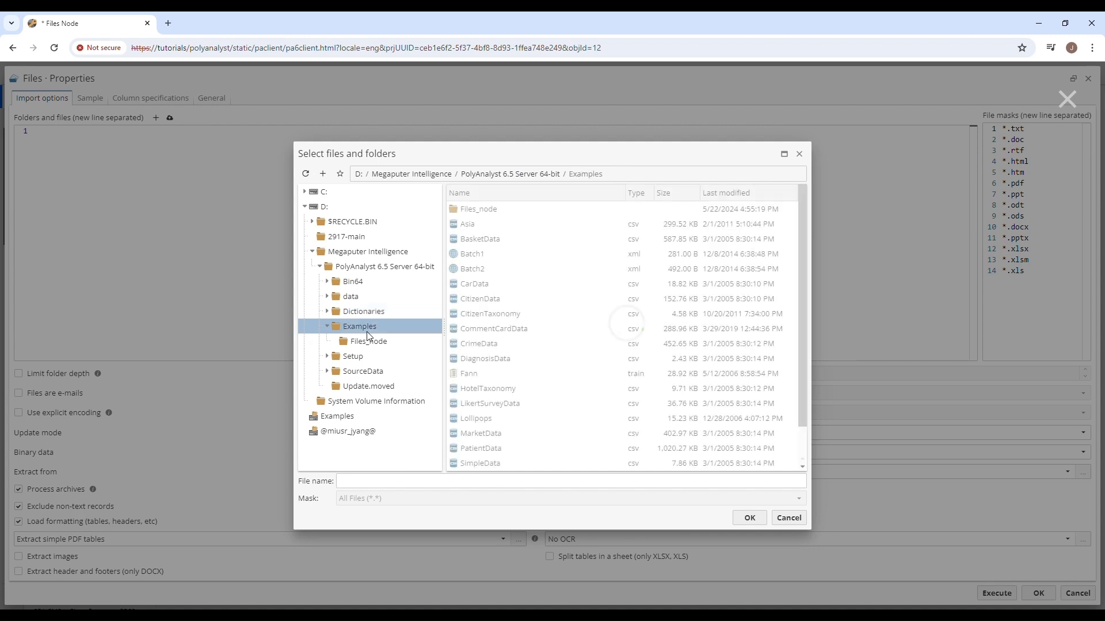
pyautogui.click(367, 342)
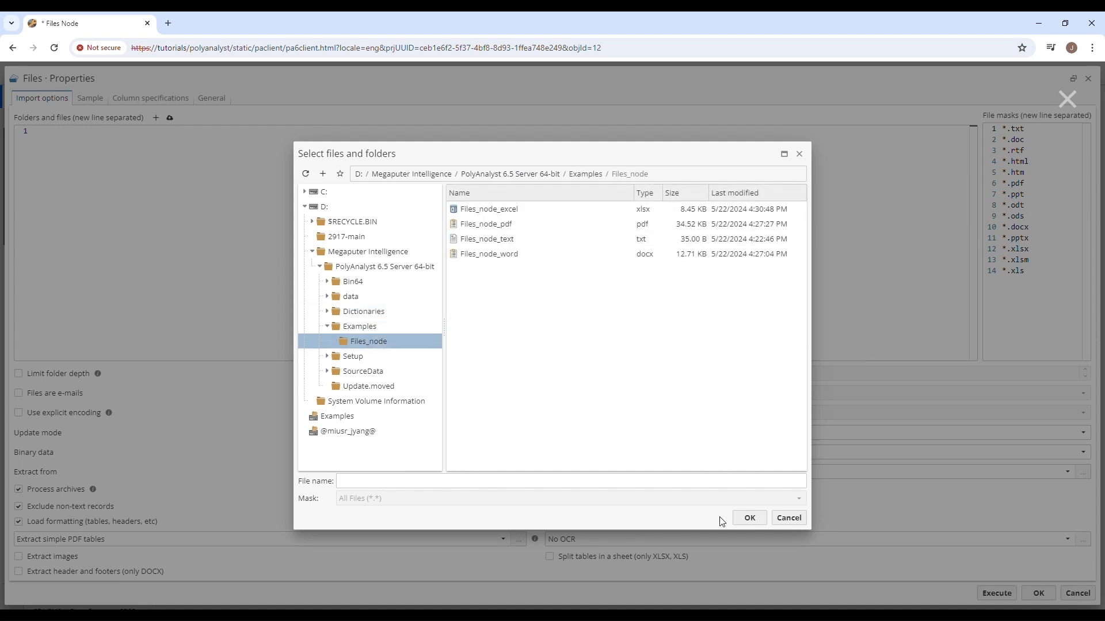
pyautogui.click(745, 522)
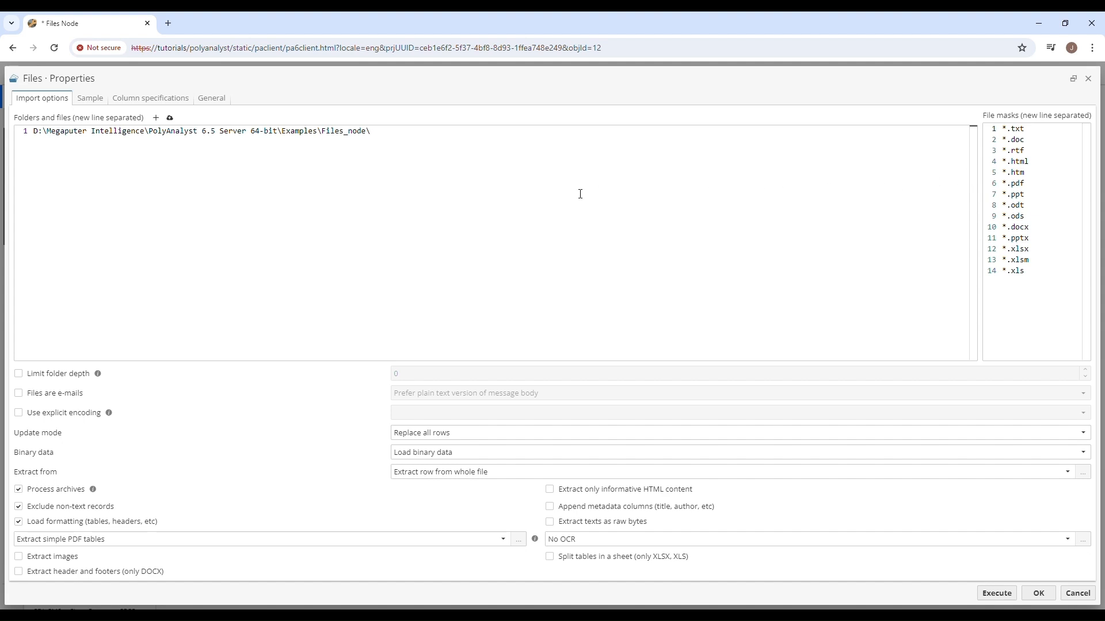
# Add *.csv to the file masks and enable Files are e-mails with the plain text message body preferred.
pyautogui.click(1055, 289)
pyautogui.press('Return')
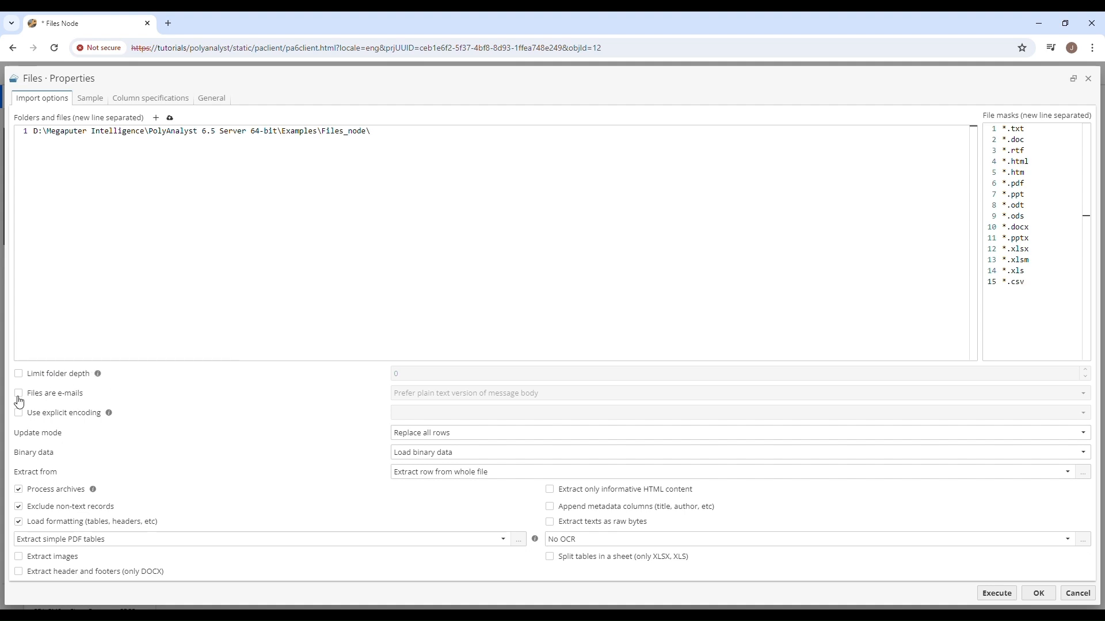
pyautogui.click(54, 395)
pyautogui.click(470, 397)
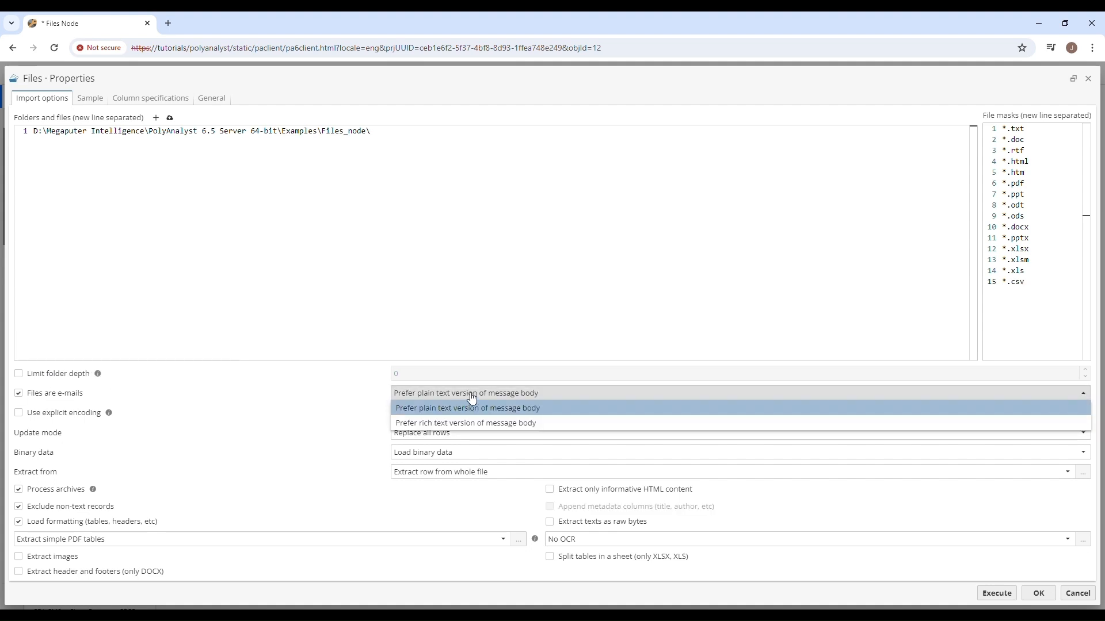
pyautogui.click(475, 396)
# Examine the choices for explicit encoding, update mode, binary data, row extraction, archive processing and formatting.
pyautogui.click(63, 416)
pyautogui.click(455, 413)
pyautogui.scroll(-15, 448, 523)
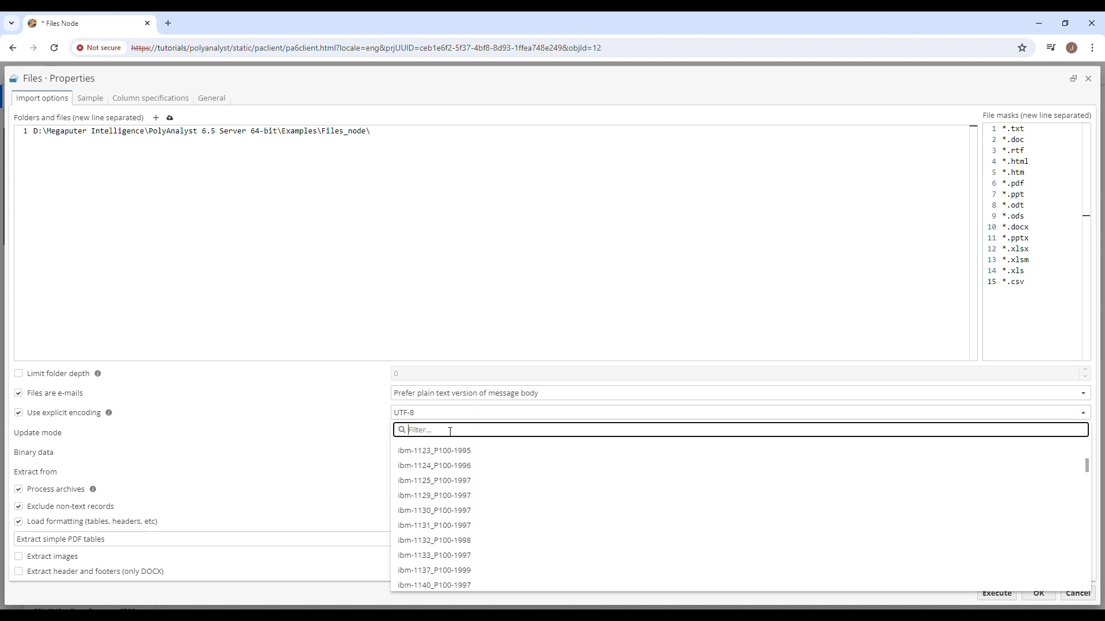
pyautogui.click(63, 415)
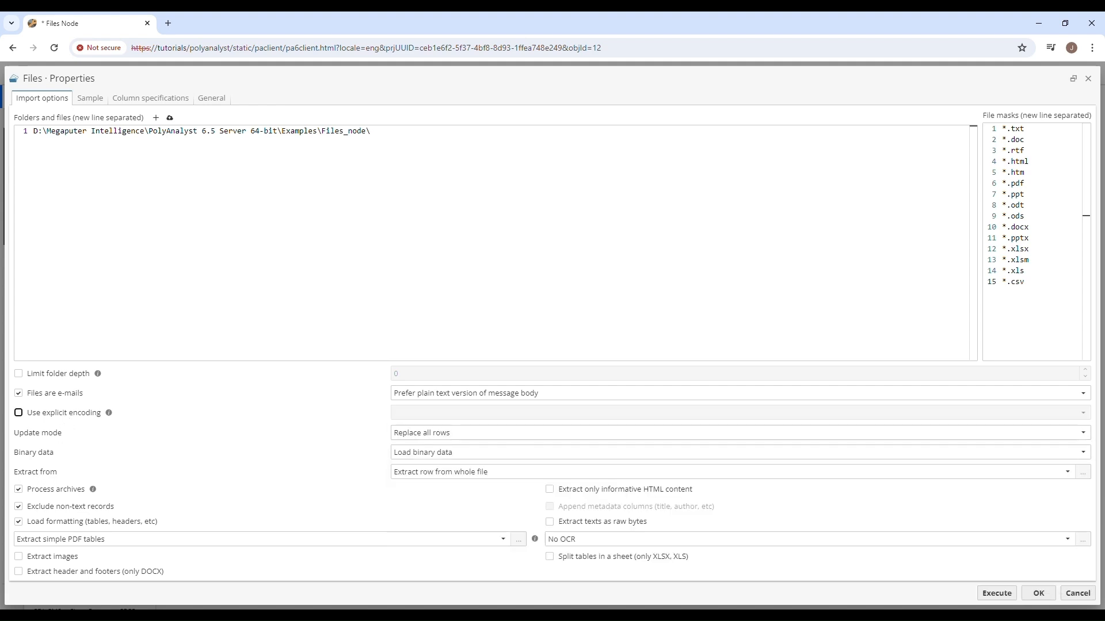
pyautogui.click(481, 433)
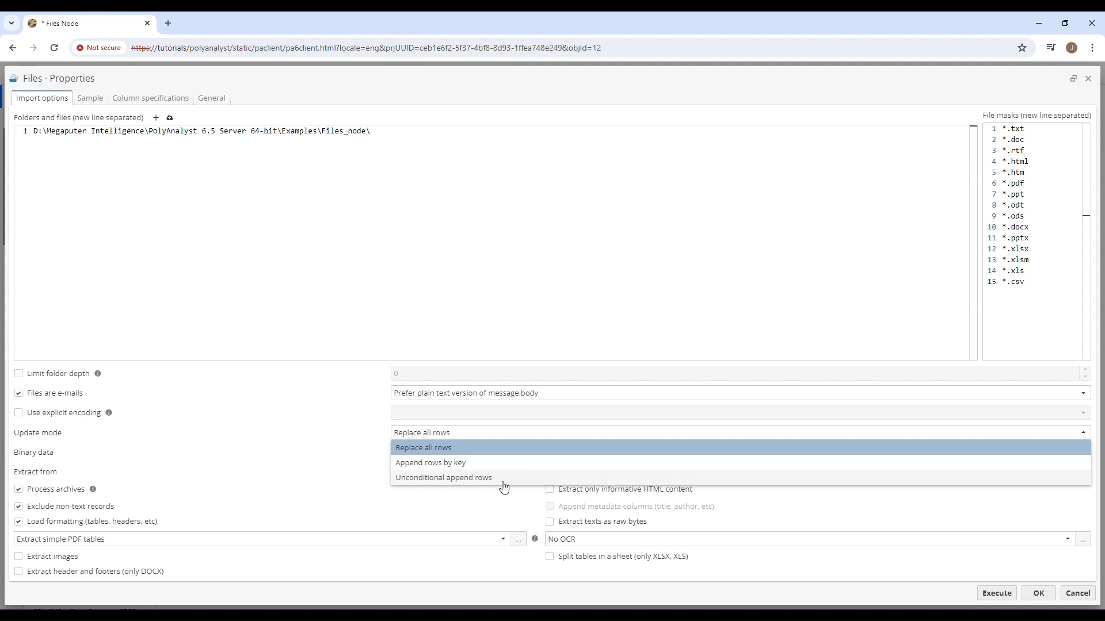
pyautogui.click(509, 434)
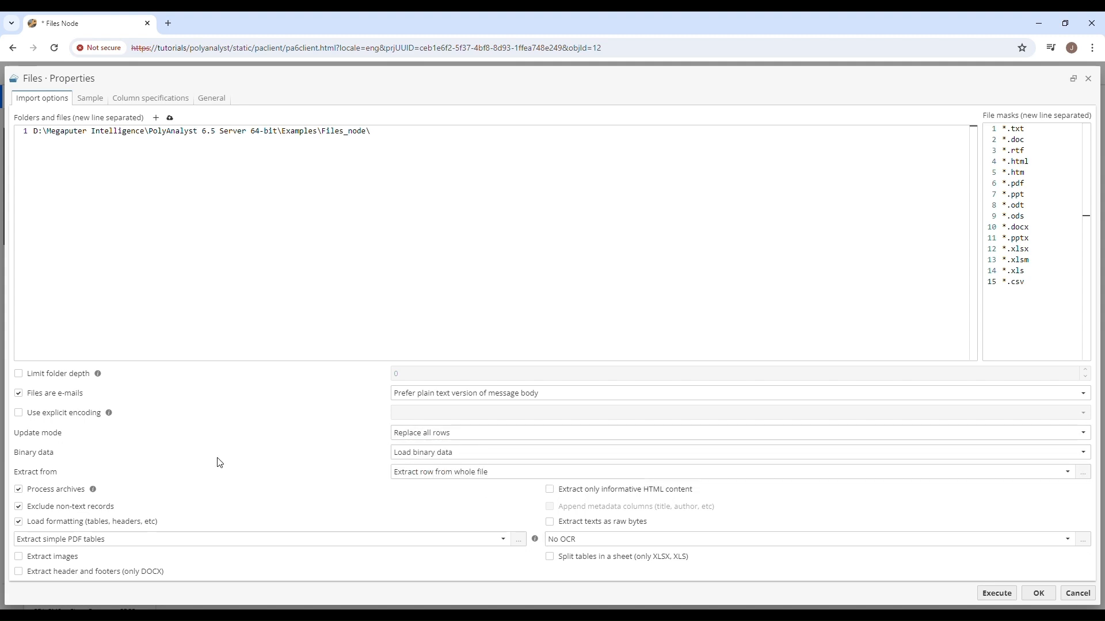
pyautogui.click(519, 457)
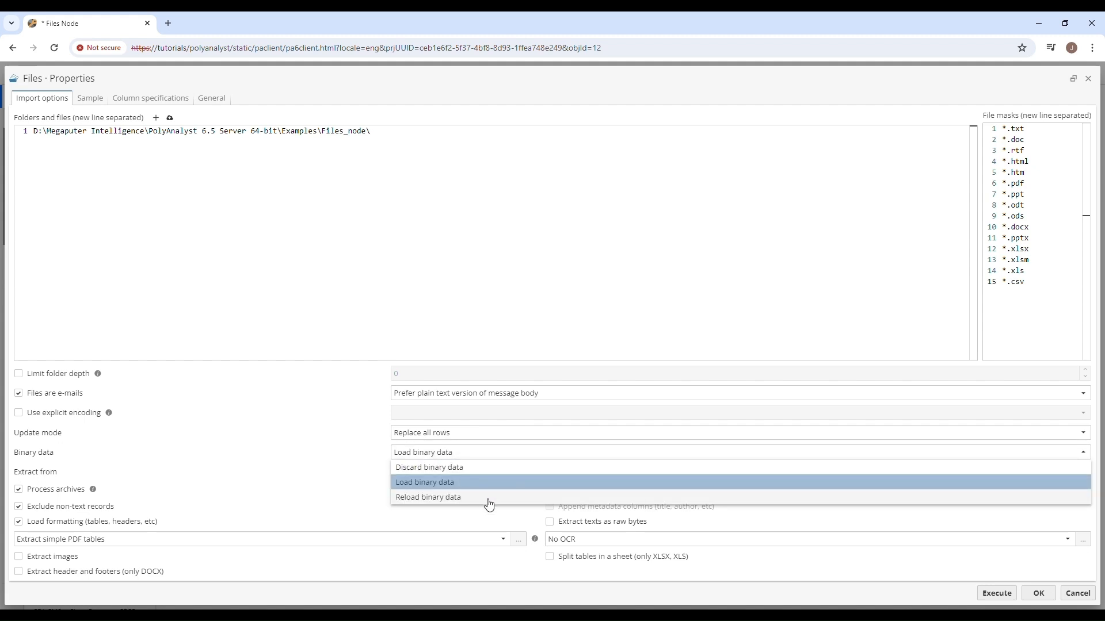
pyautogui.click(493, 458)
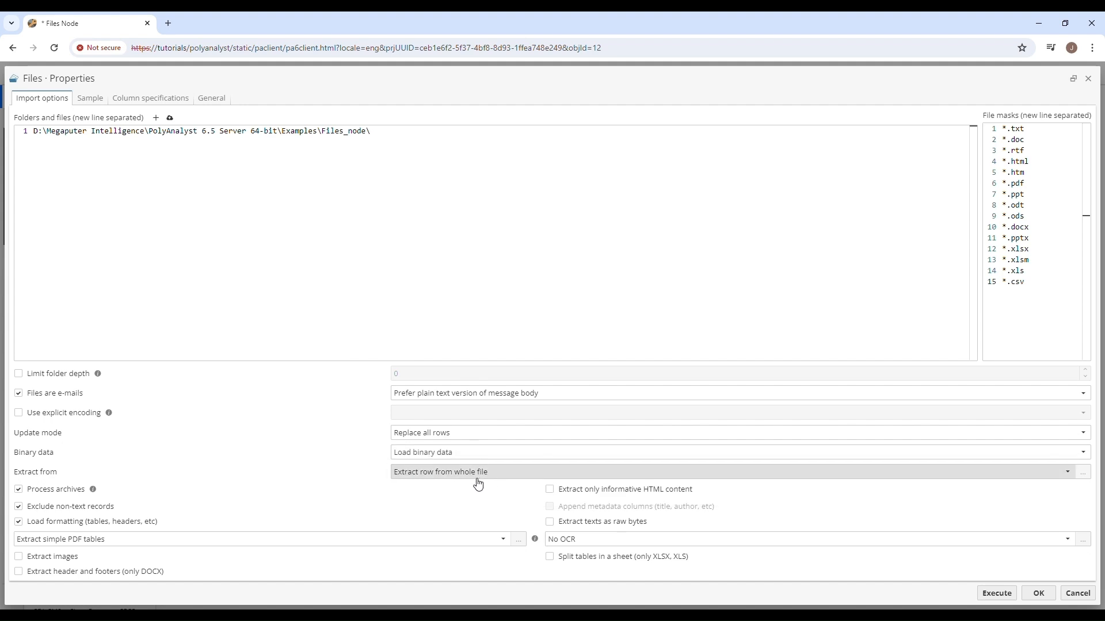
pyautogui.click(482, 477)
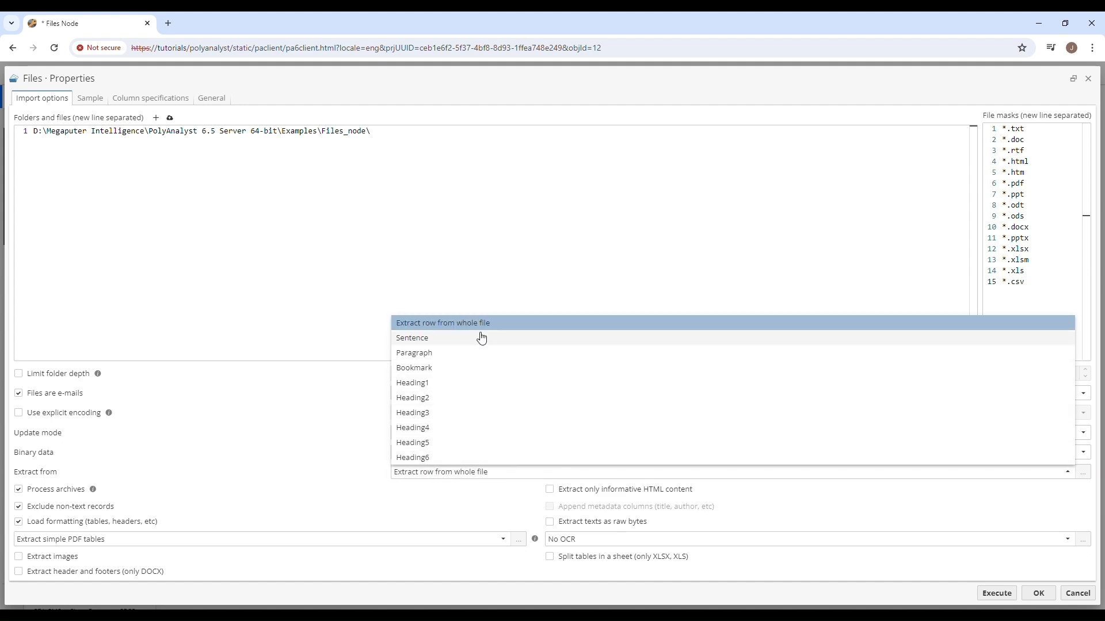
pyautogui.click(501, 478)
pyautogui.click(26, 491)
pyautogui.click(26, 494)
pyautogui.moveTo(94, 494)
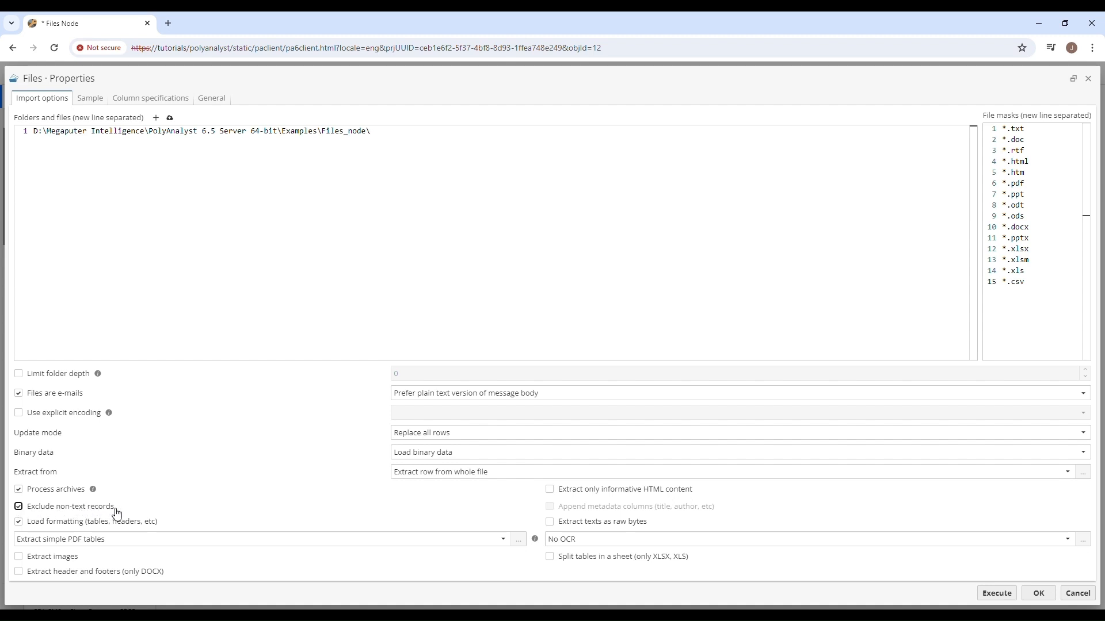
pyautogui.click(21, 525)
pyautogui.click(21, 525)
# Set the PDF table handling to Do not extract PDF tables.
pyautogui.click(108, 540)
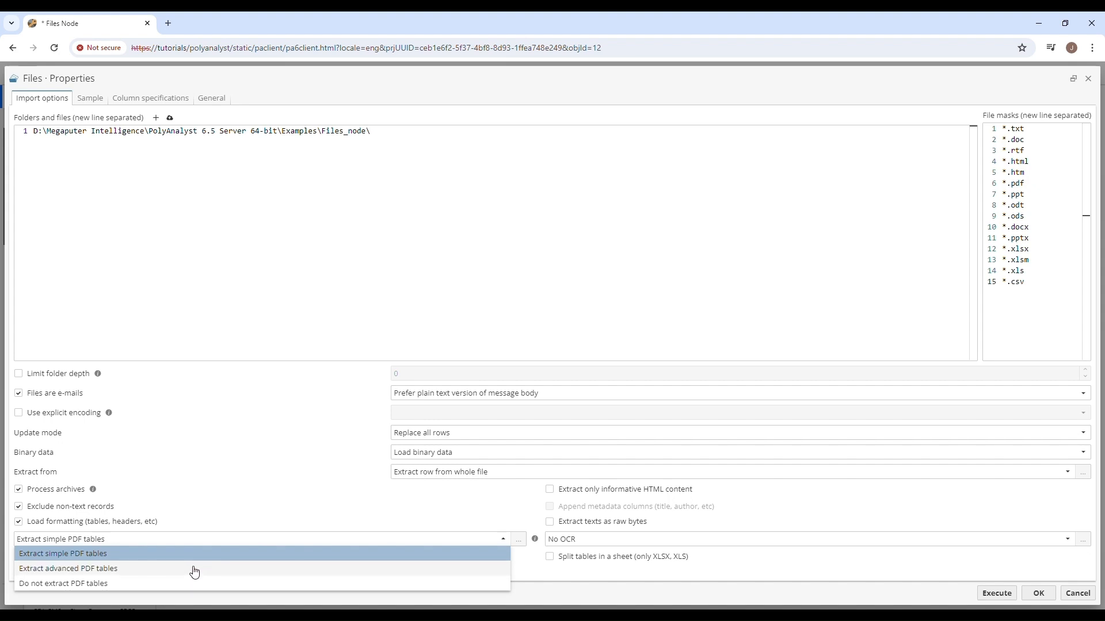
pyautogui.click(132, 573)
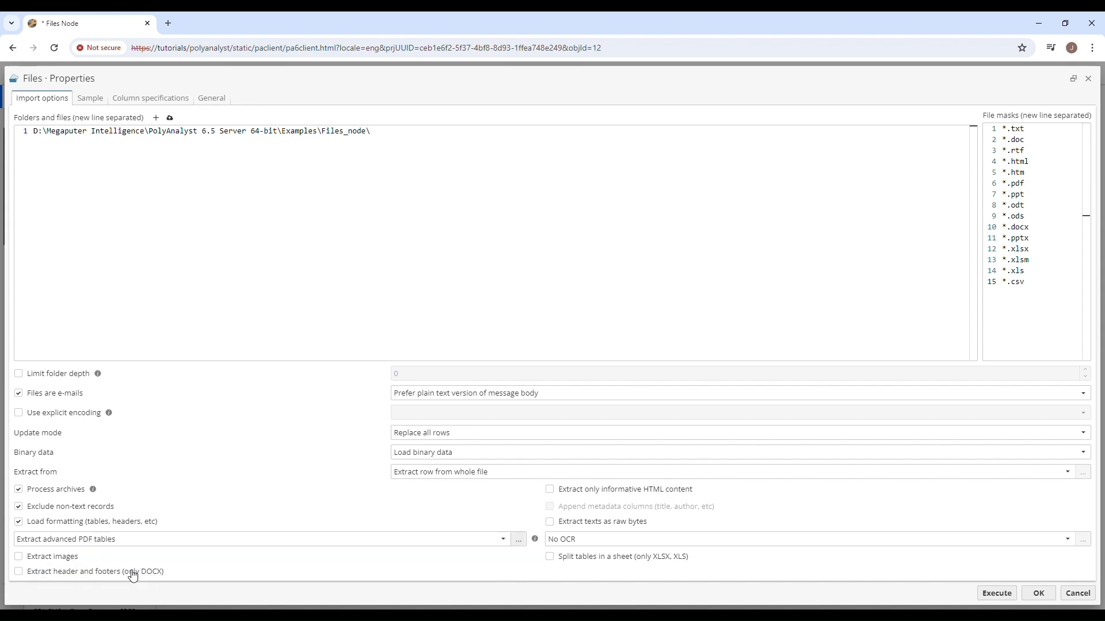
pyautogui.click(144, 542)
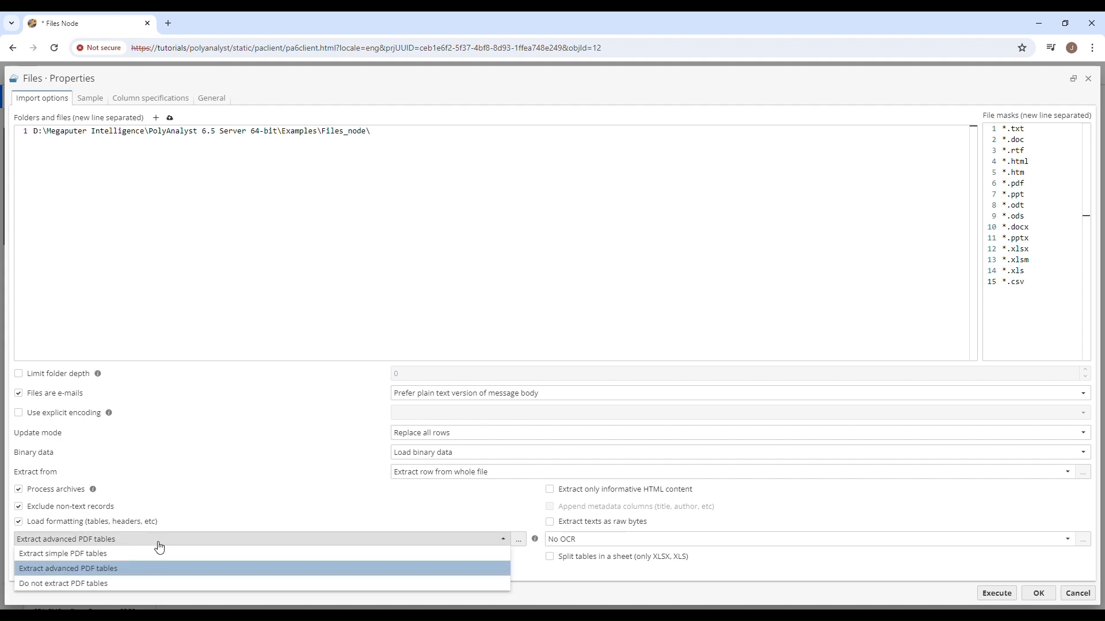
pyautogui.click(144, 590)
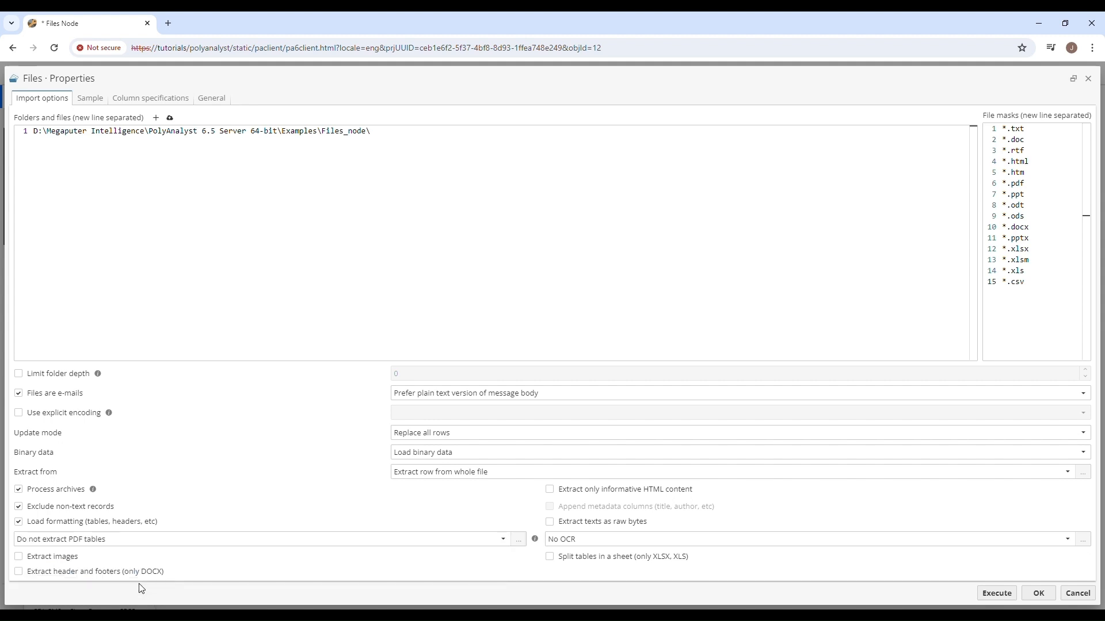
# Review the header and footer, HTML, metadata and OCR options, and enable Extract texts as raw bytes.
pyautogui.click(61, 571)
pyautogui.click(657, 492)
pyautogui.click(642, 493)
pyautogui.click(548, 511)
pyautogui.click(602, 541)
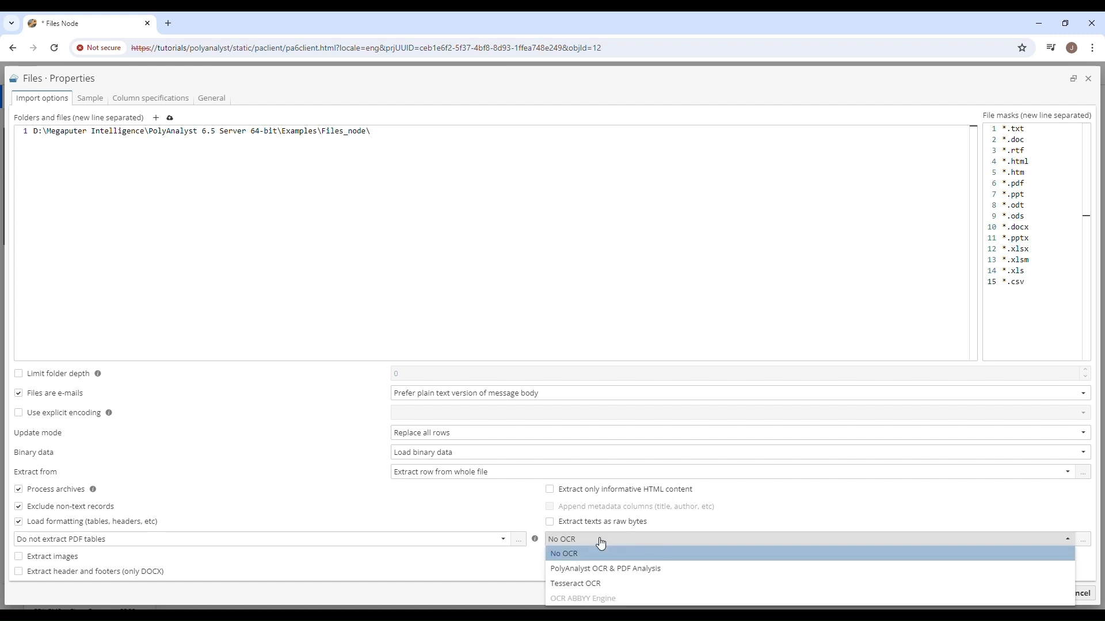
pyautogui.click(609, 537)
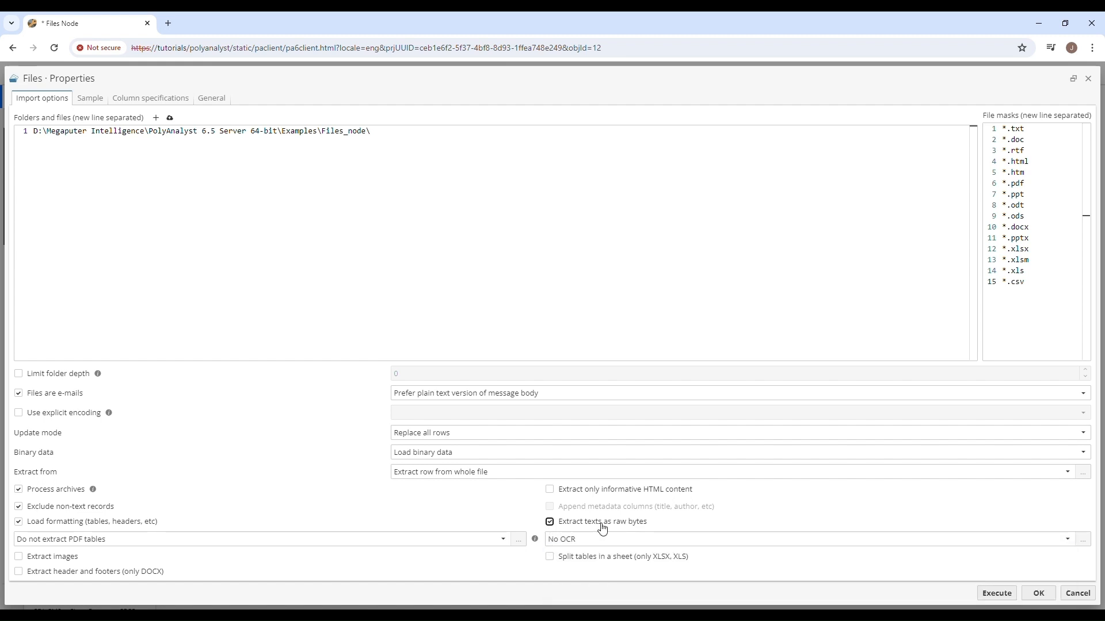
pyautogui.click(581, 540)
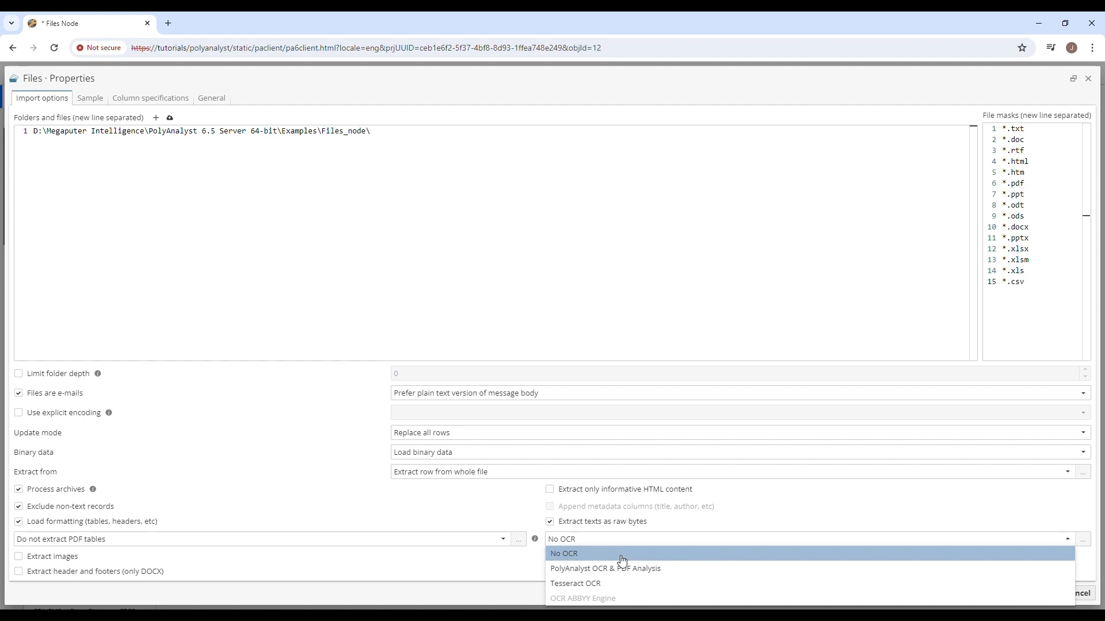
pyautogui.click(608, 540)
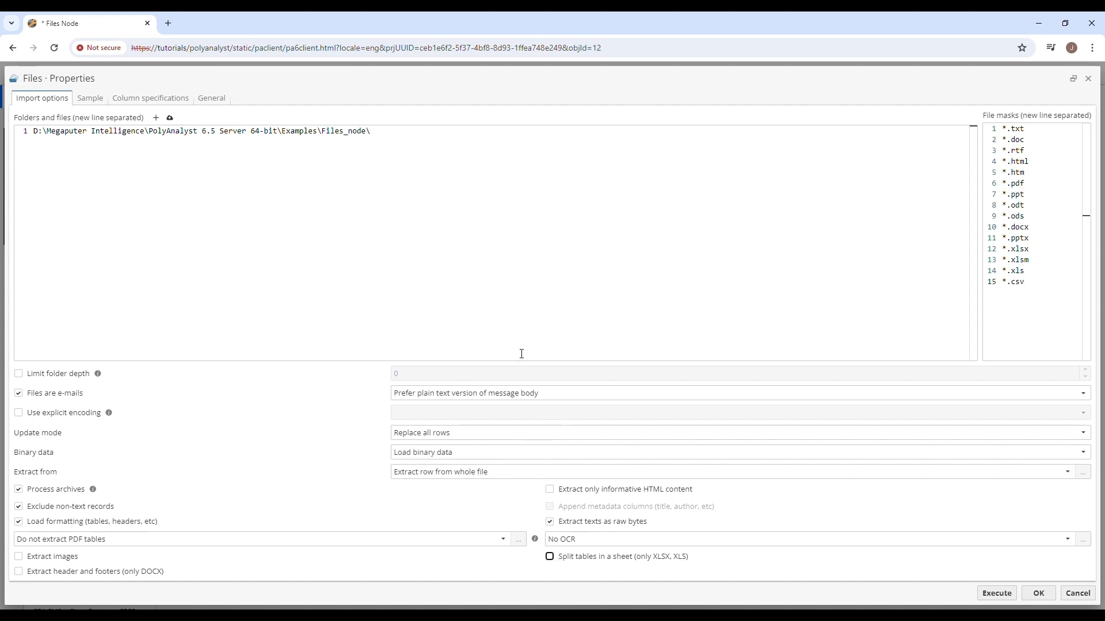
# Examine the sampling options for importing between starting and ending rows and for reading every n-th row.
pyautogui.click(91, 100)
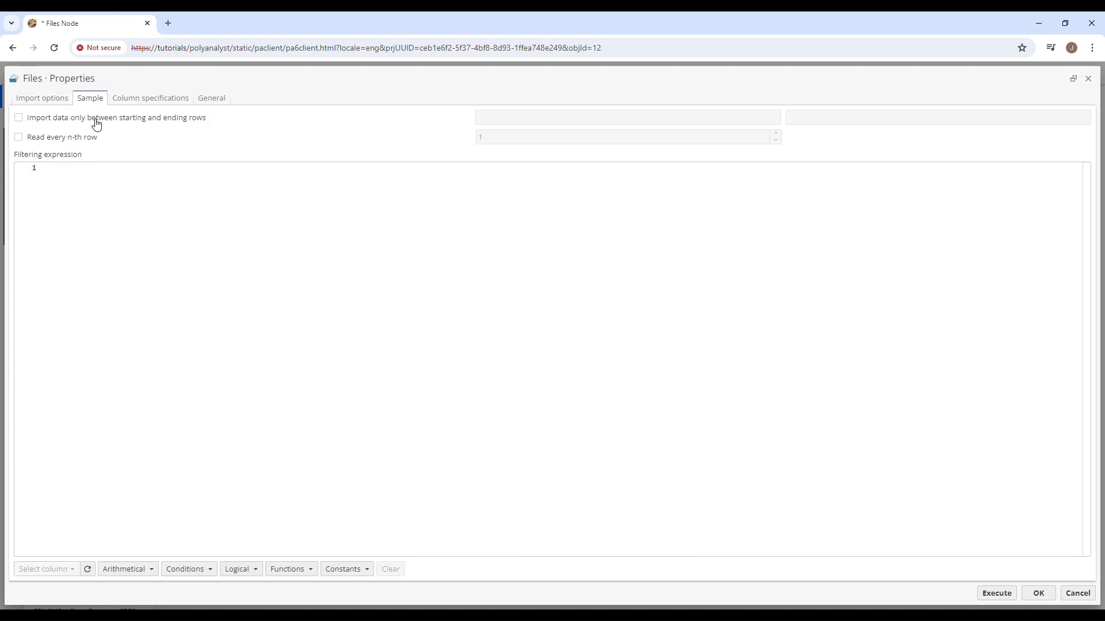
pyautogui.click(71, 123)
pyautogui.click(517, 121)
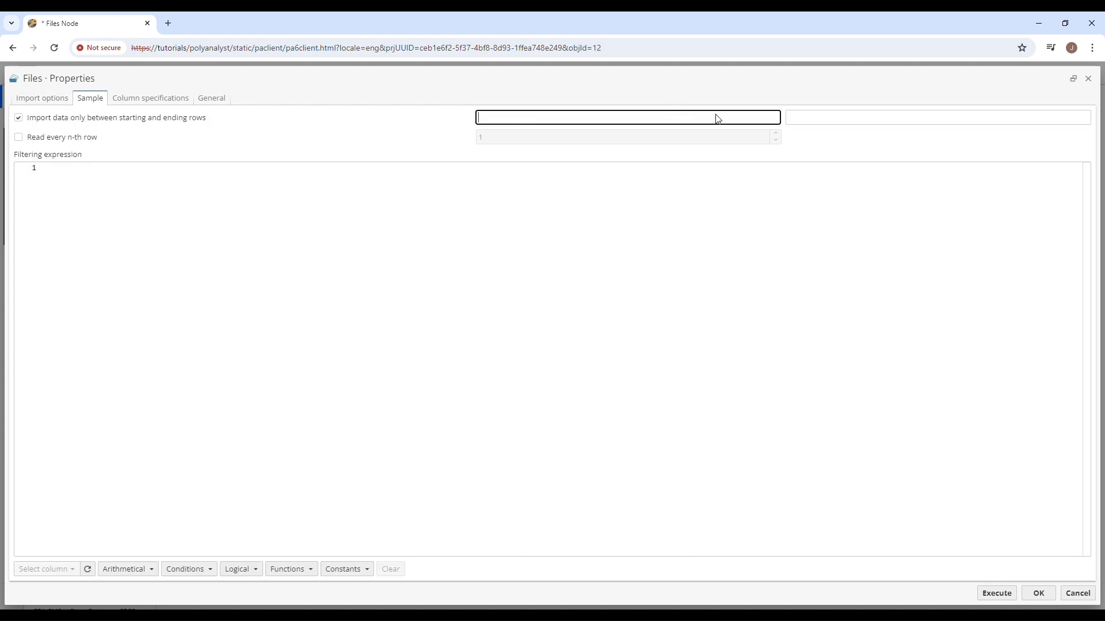
pyautogui.click(854, 120)
pyautogui.click(45, 118)
pyautogui.click(43, 137)
pyautogui.click(542, 139)
pyautogui.click(84, 138)
# Refresh the column specifications to include Code page along with Text content, and execute the node.
pyautogui.click(147, 100)
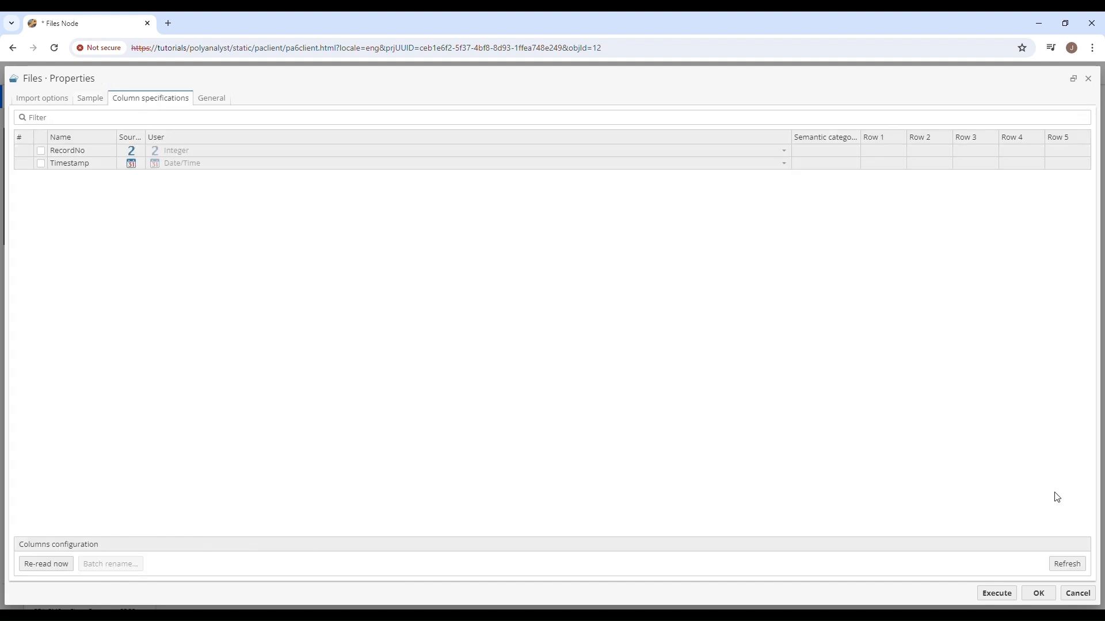
pyautogui.click(1059, 564)
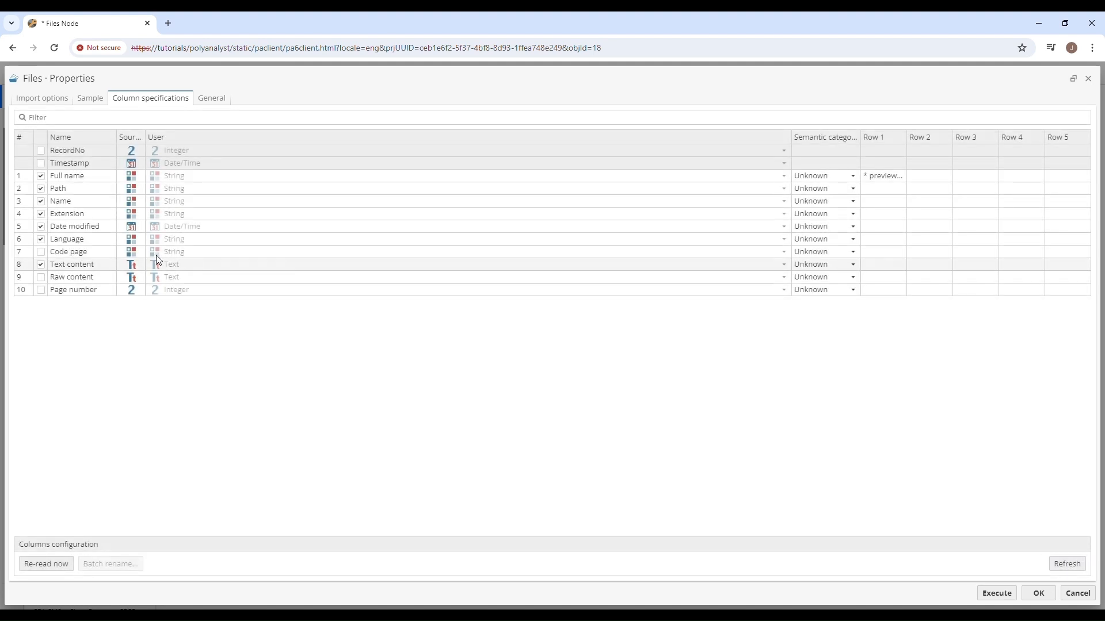
pyautogui.click(42, 266)
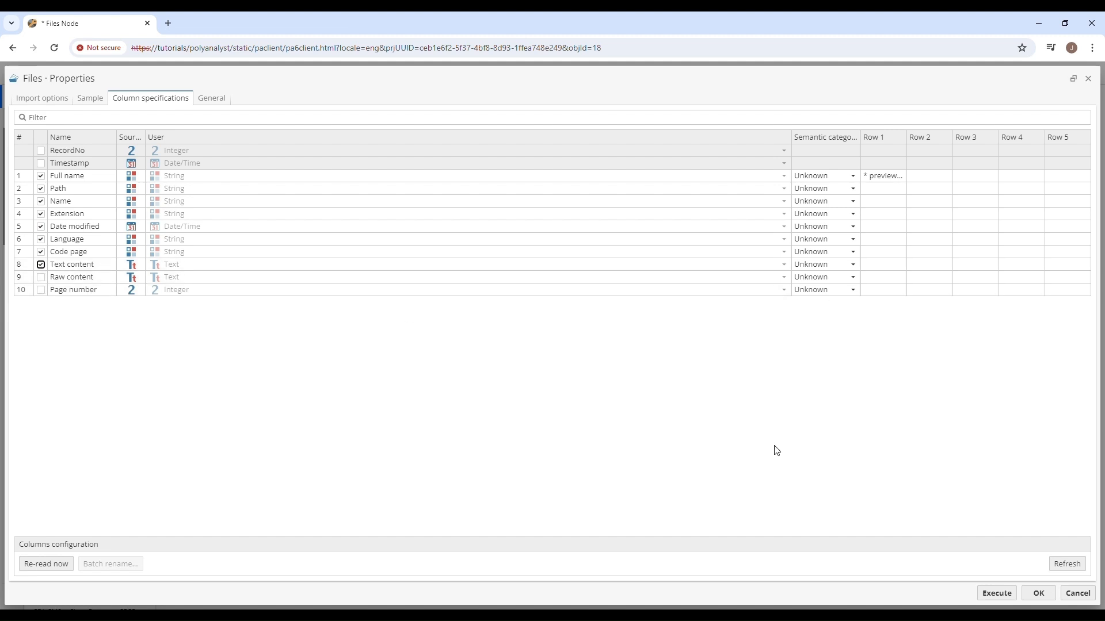
pyautogui.click(1000, 595)
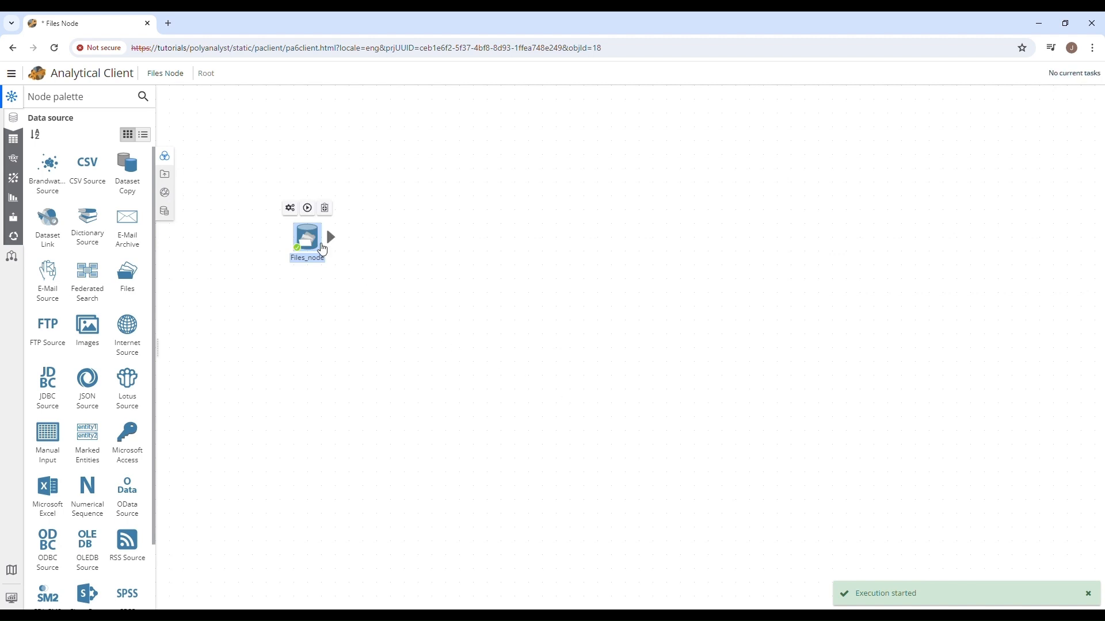
# Open the Files_node dataset, enlarge the cell preview and read the text content extracted from the Excel, PDF, text and Word files.
pyautogui.doubleClick(323, 250)
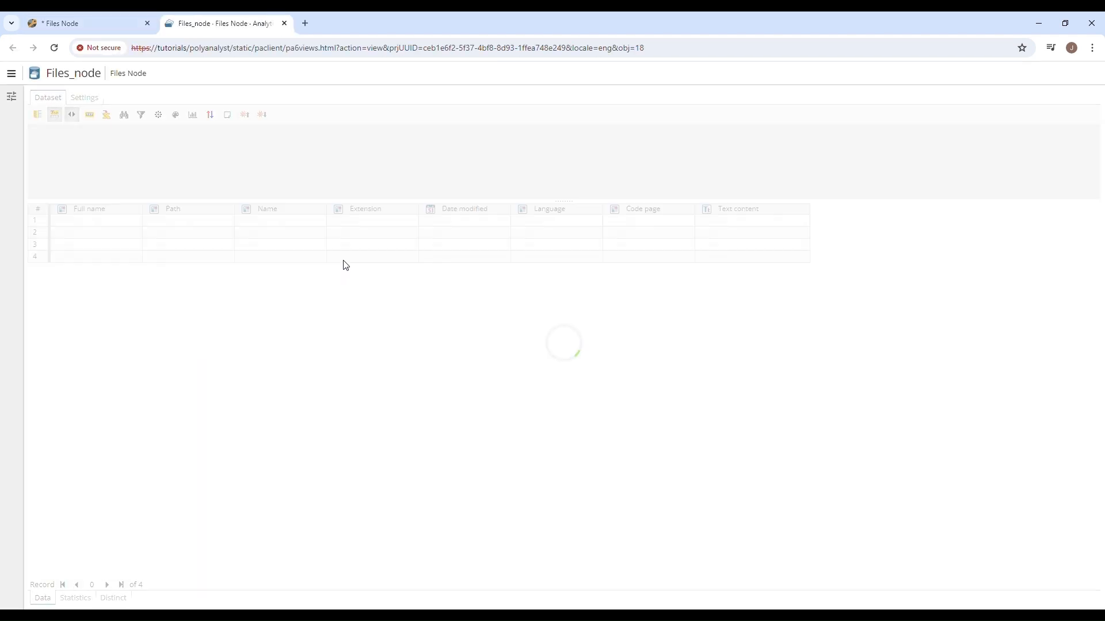
pyautogui.click(299, 224)
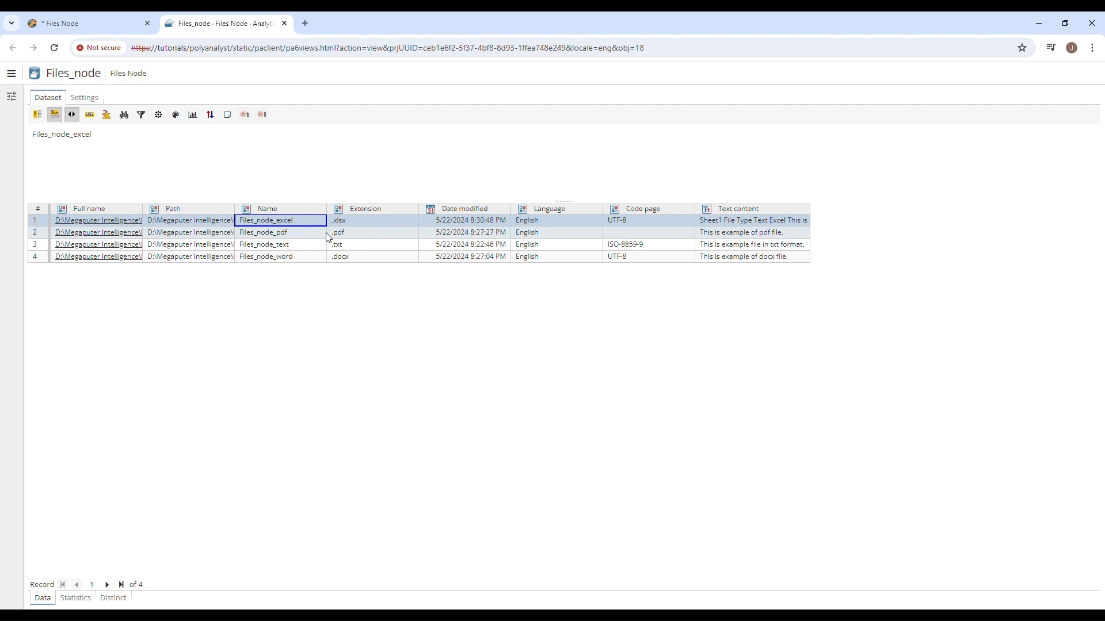
pyautogui.click(743, 222)
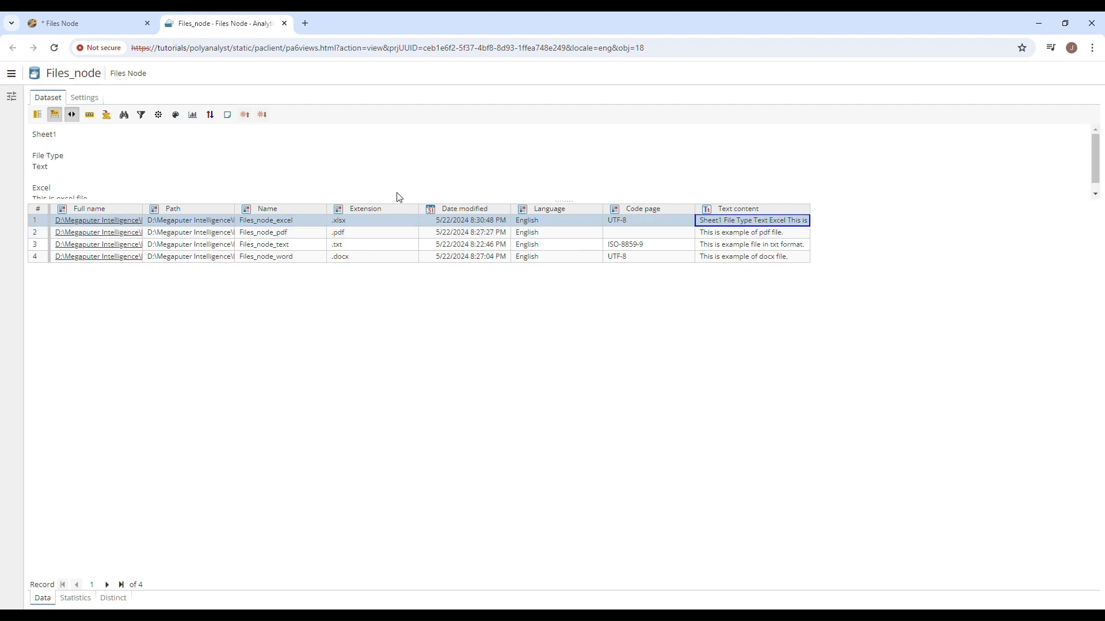
pyautogui.moveTo(399, 201); pyautogui.dragTo(397, 306)
pyautogui.click(382, 339)
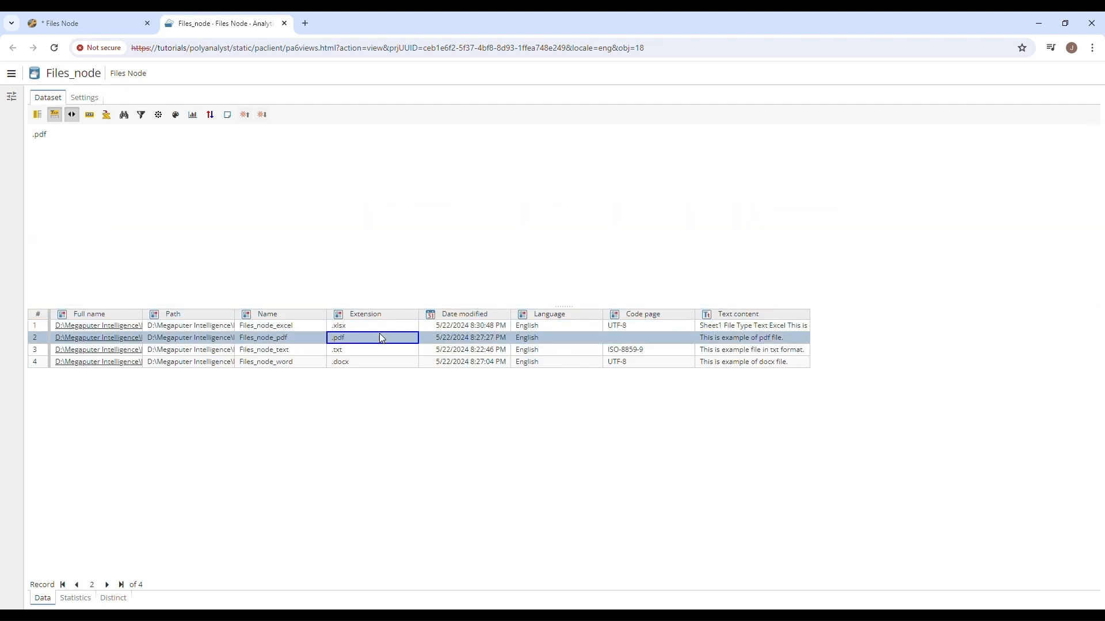
pyautogui.click(739, 338)
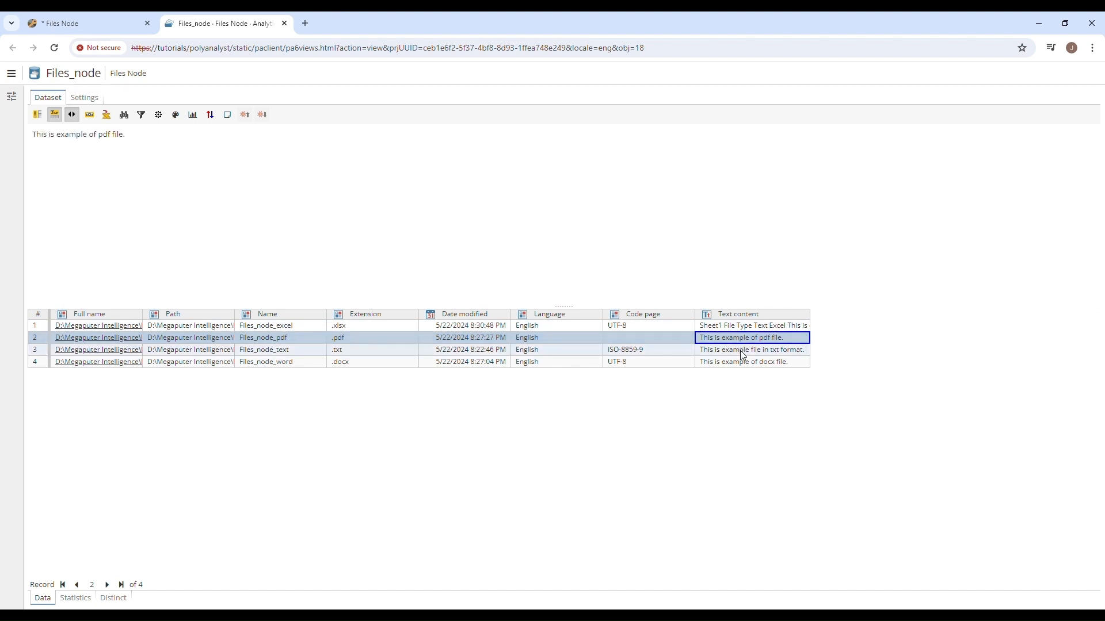
pyautogui.click(742, 354)
pyautogui.click(741, 363)
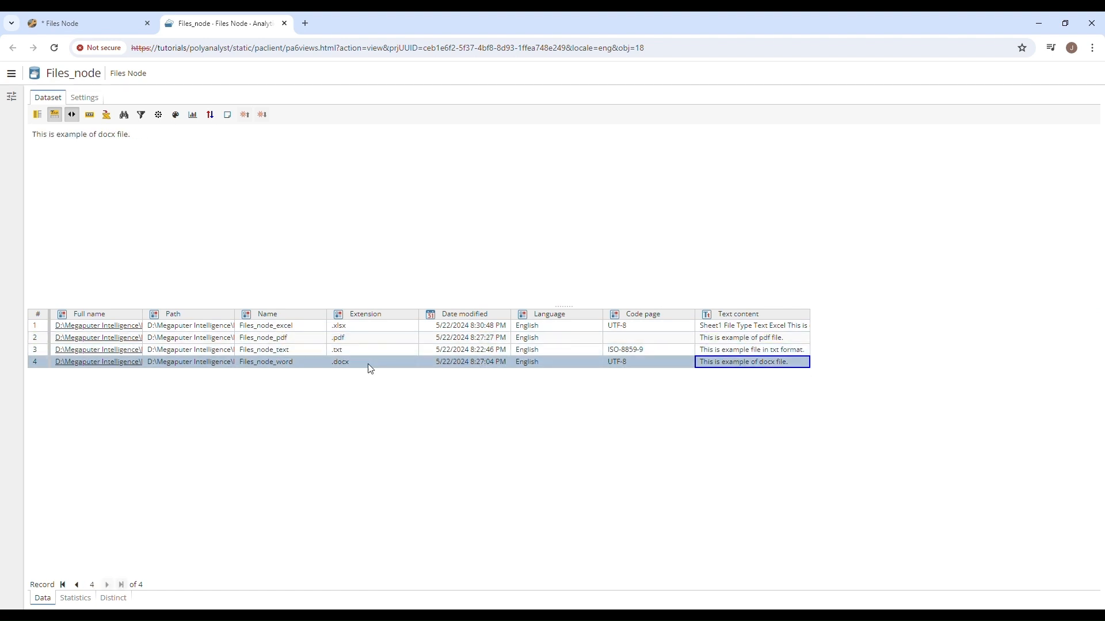